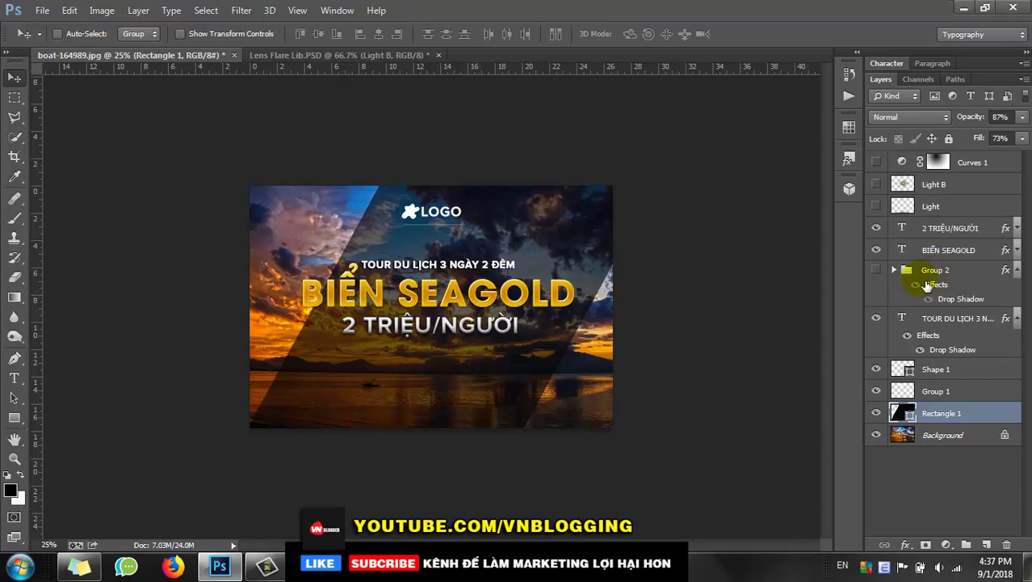
Show Group 2, which holds the tour registration and hotline text, on the banner.
{"action": "left_click", "coordinate": [878, 270]}
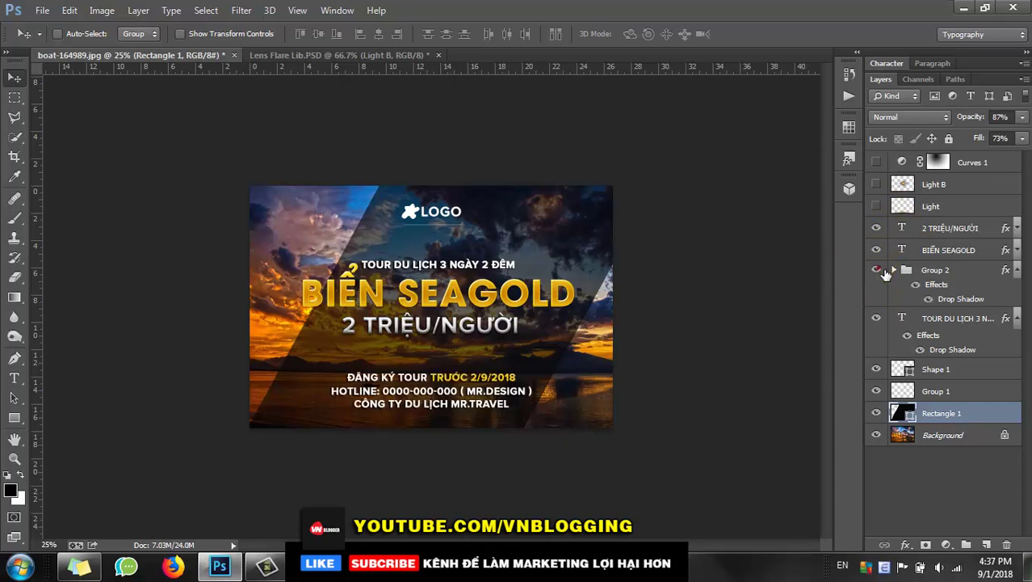
{"action": "left_click", "coordinate": [878, 269]}
{"action": "left_click", "coordinate": [878, 269]}
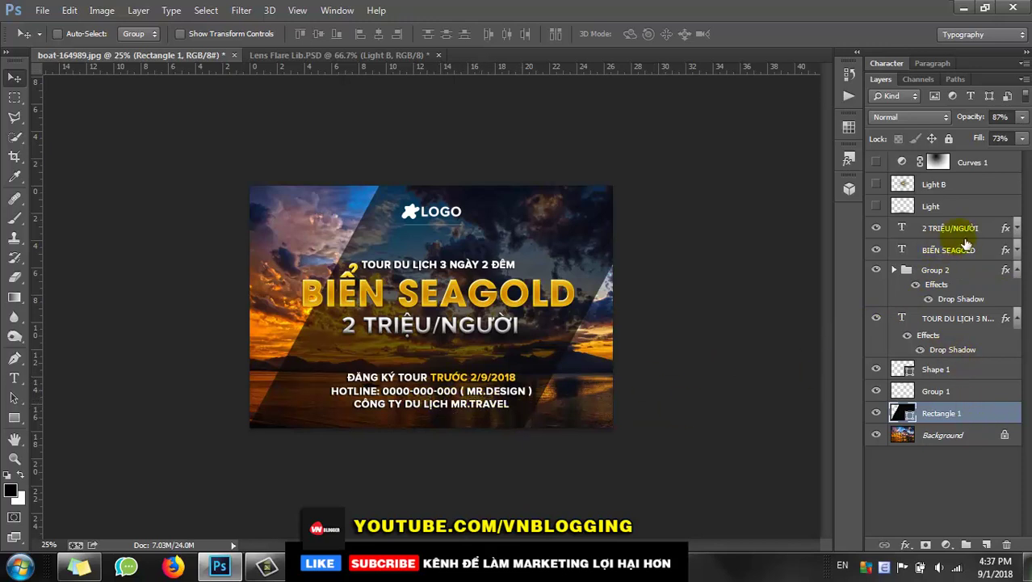
Compare the tour tagline and the Group 2 text with and without their layer effects.
{"action": "left_click", "coordinate": [908, 335]}
{"action": "left_click", "coordinate": [908, 335]}
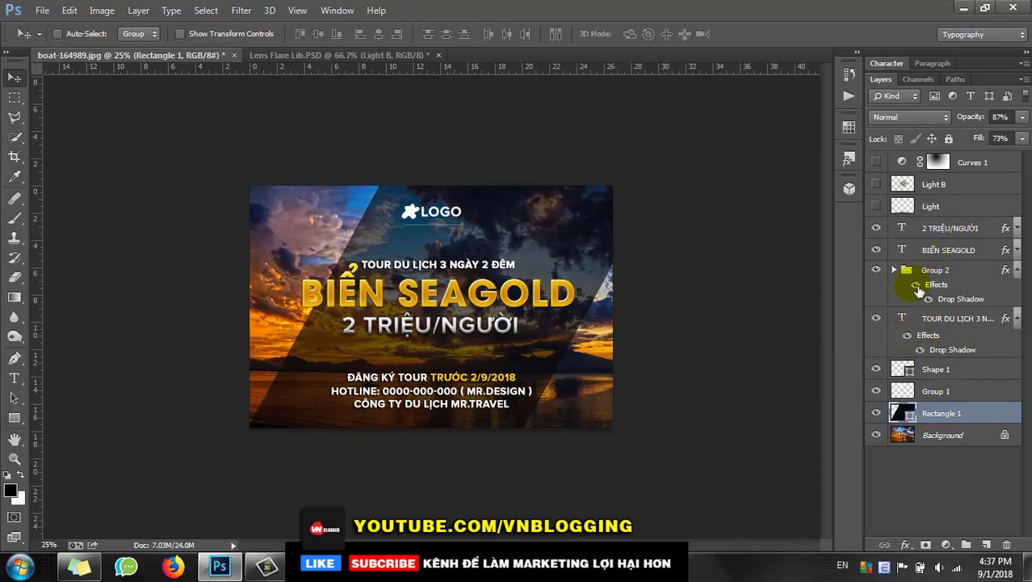
{"action": "left_click", "coordinate": [916, 285]}
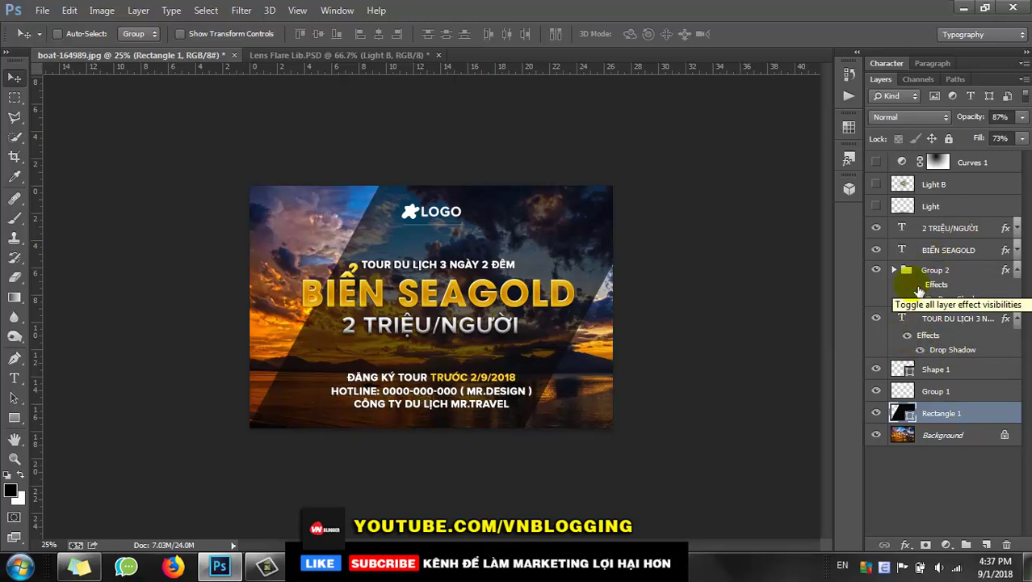
{"action": "left_click", "coordinate": [916, 286]}
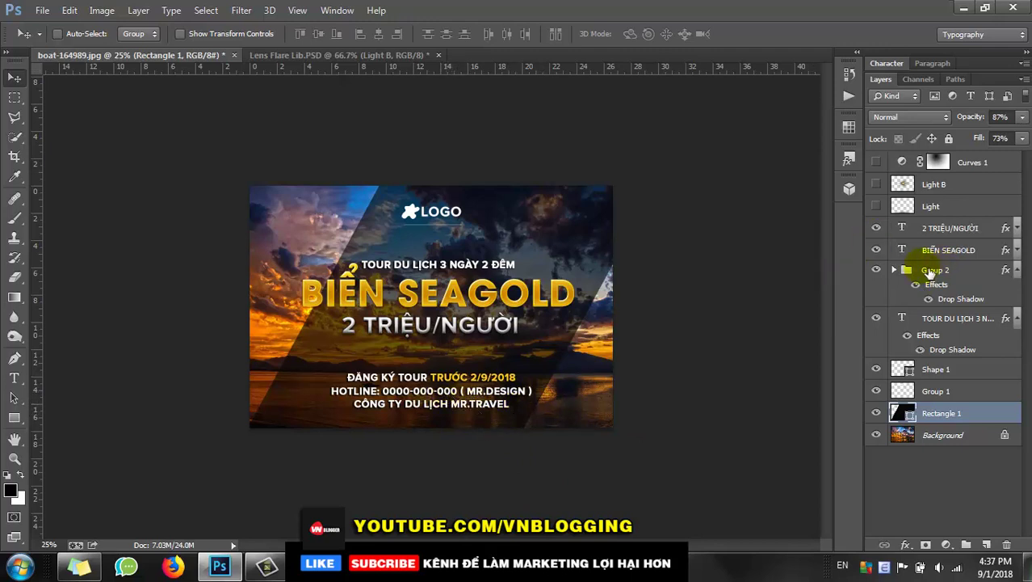
Delete the line "CÔNG TY DU LỊCH MR.TRAVEL" from the hotline text layer inside Group 2.
{"action": "left_click", "coordinate": [894, 272]}
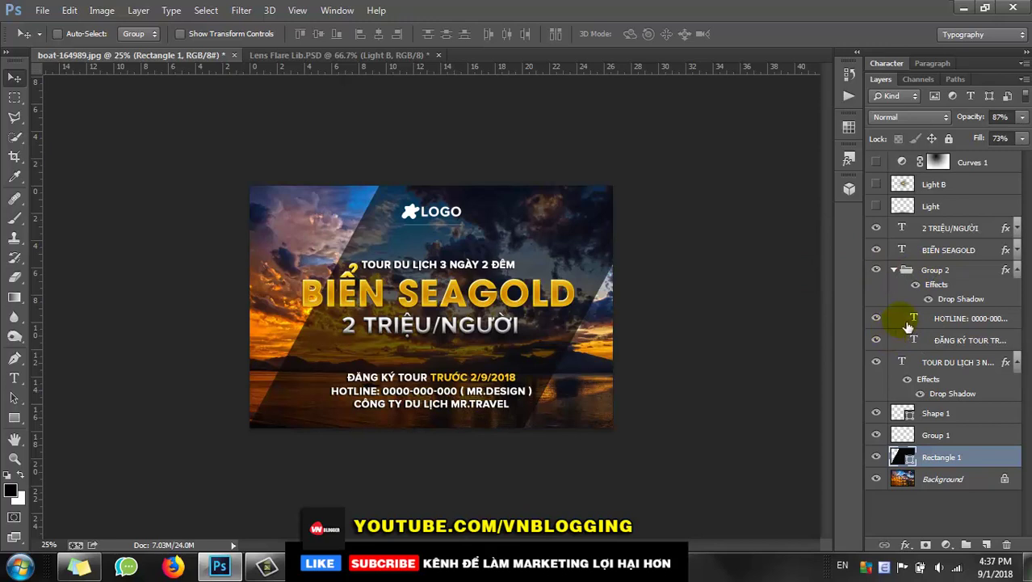
{"action": "left_click", "coordinate": [876, 317]}
{"action": "left_click", "coordinate": [876, 318]}
{"action": "double_click", "coordinate": [913, 317]}
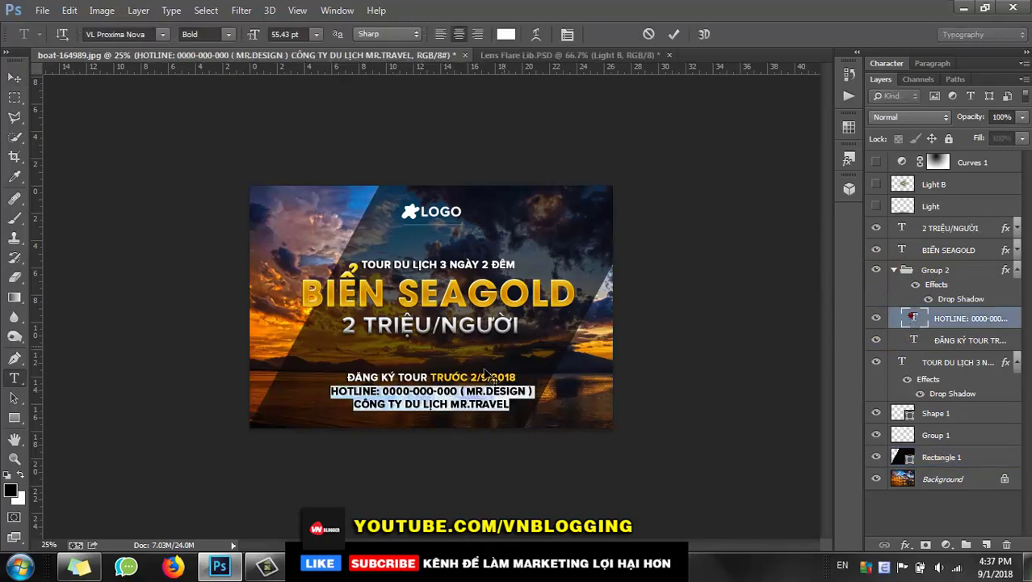
{"action": "left_click", "coordinate": [510, 404]}
{"action": "left_click_drag", "start_coordinate": [510, 404], "coordinate": [340, 410]}
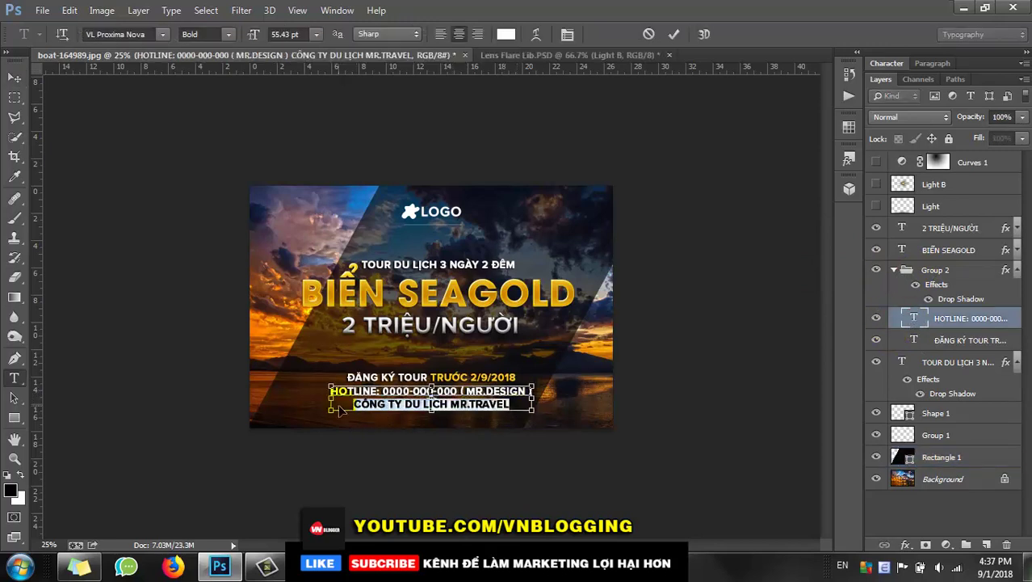
{"action": "key", "text": "BackSpace"}
{"action": "left_click", "coordinate": [13, 78]}
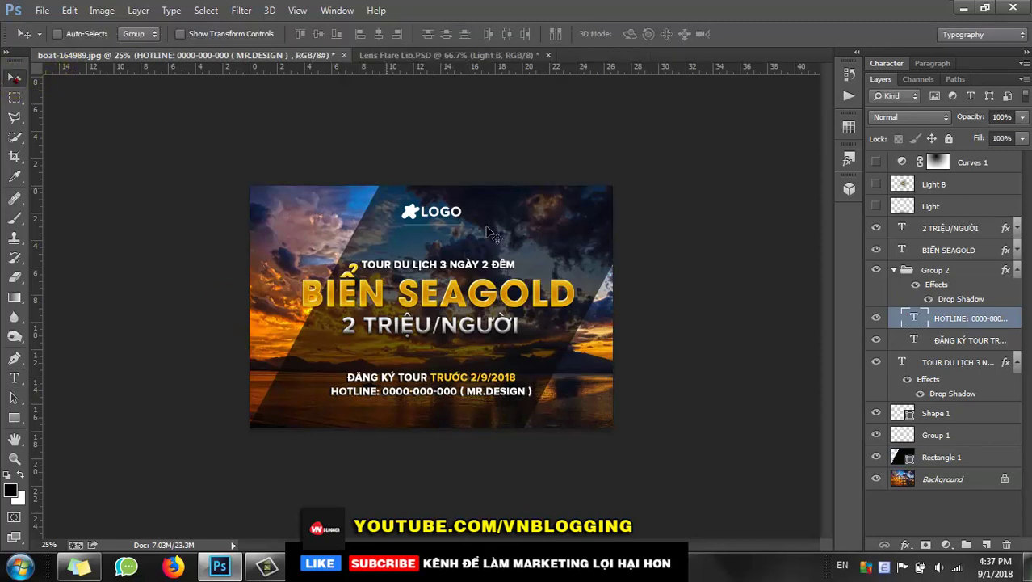
Check the banner's source text in Notepad and return to Photoshop.
{"action": "left_click", "coordinate": [416, 227]}
{"action": "left_click", "coordinate": [550, 285]}
{"action": "key", "text": "alt+Tab"}
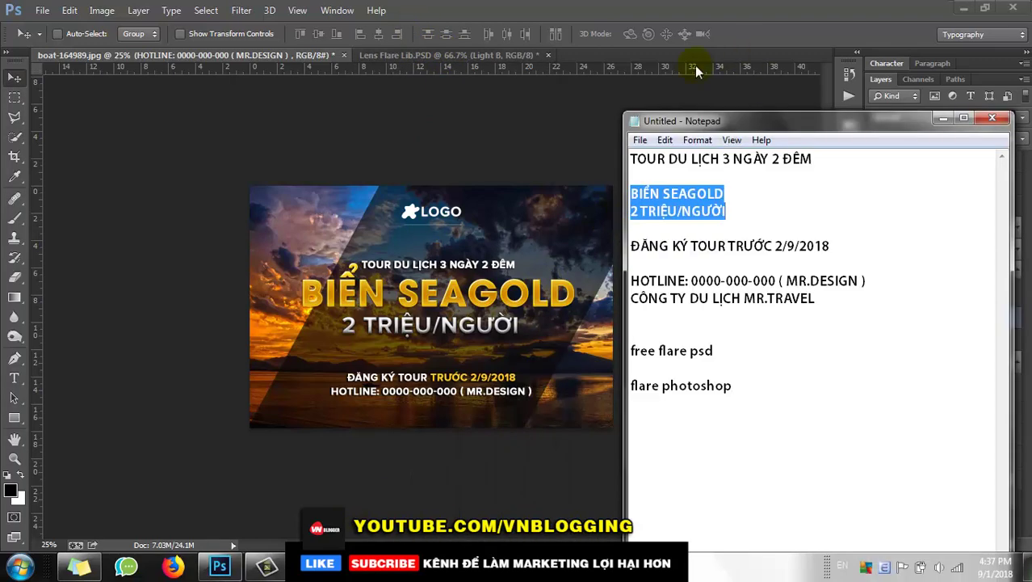
{"action": "key", "text": "alt+Tab"}
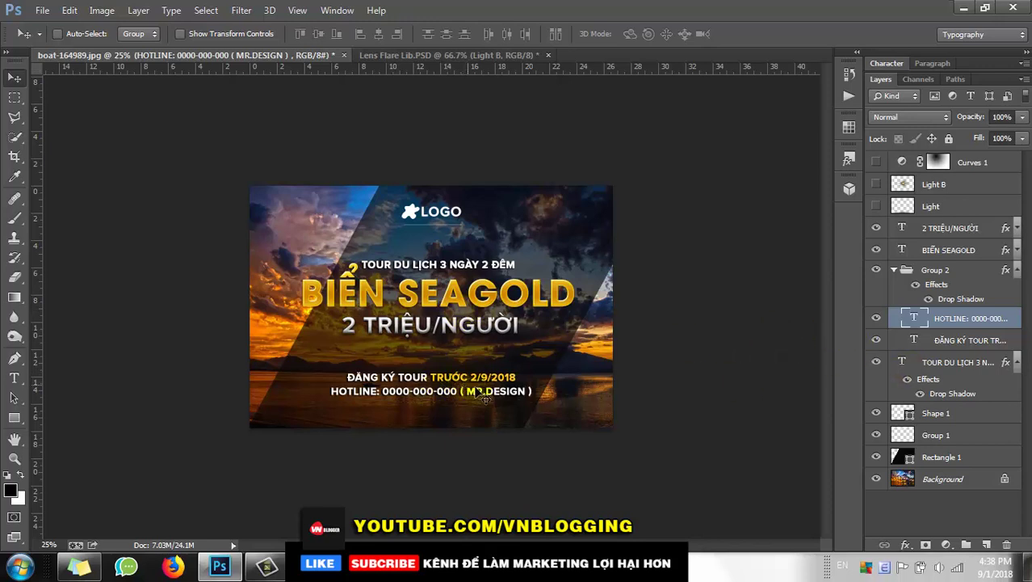
Collapse Group 2 and nudge its registration and hotline text slightly down toward the banner's lower edge.
{"action": "left_click", "coordinate": [894, 270]}
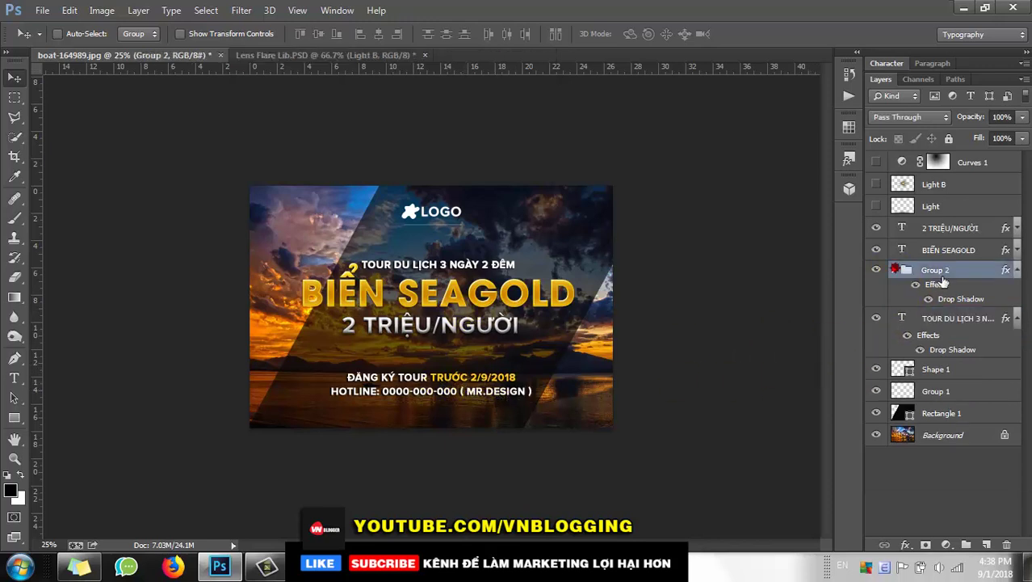
{"action": "key", "text": "shift+Down"}
{"action": "key", "text": "shift+Down"}
{"action": "key", "text": "shift+Down"}
{"action": "key", "text": "shift+Down"}
{"action": "key", "text": "shift+Down"}
{"action": "key", "text": "shift+Down"}
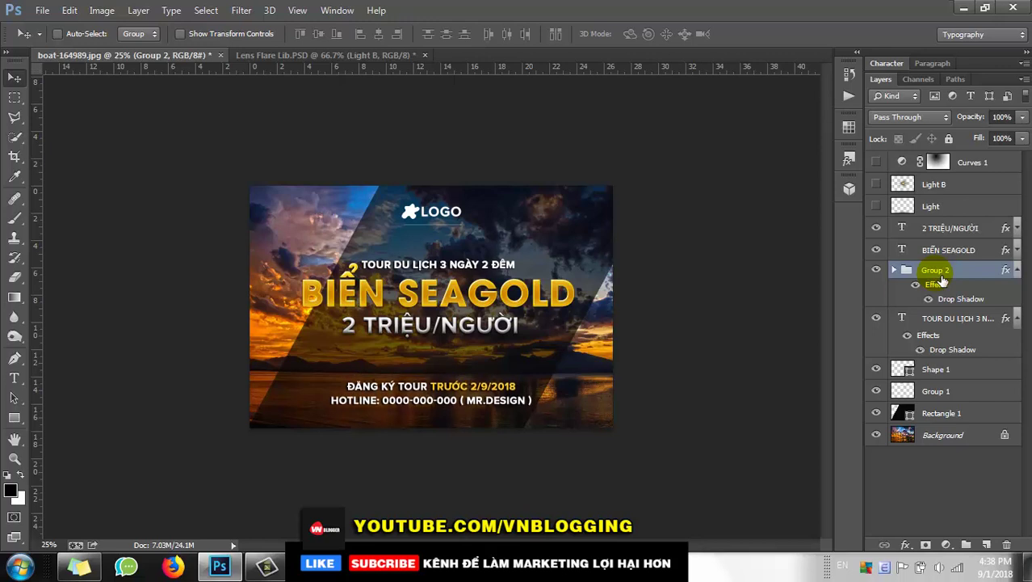
{"action": "key", "text": "Up"}
{"action": "key", "text": "Up"}
{"action": "key", "text": "Up"}
{"action": "key", "text": "Up"}
{"action": "key", "text": "Up"}
{"action": "key", "text": "Up"}
{"action": "key", "text": "Up"}
{"action": "key", "text": "Up"}
{"action": "key", "text": "Up"}
{"action": "key", "text": "Up"}
{"action": "key", "text": "Up"}
{"action": "key", "text": "Up"}
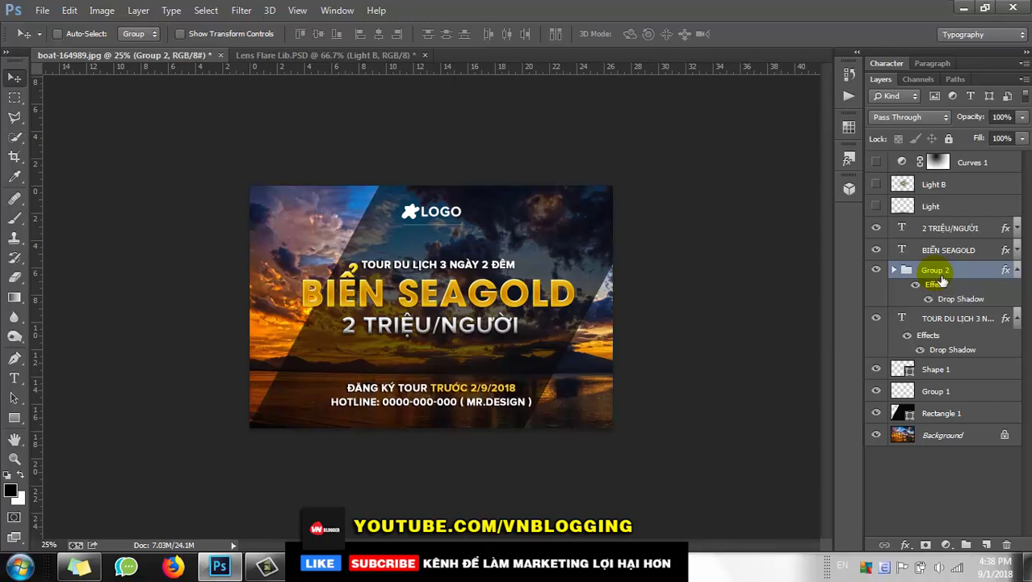
{"action": "key", "text": "Up"}
{"action": "key", "text": "Up"}
{"action": "key", "text": "Up"}
{"action": "key", "text": "Up"}
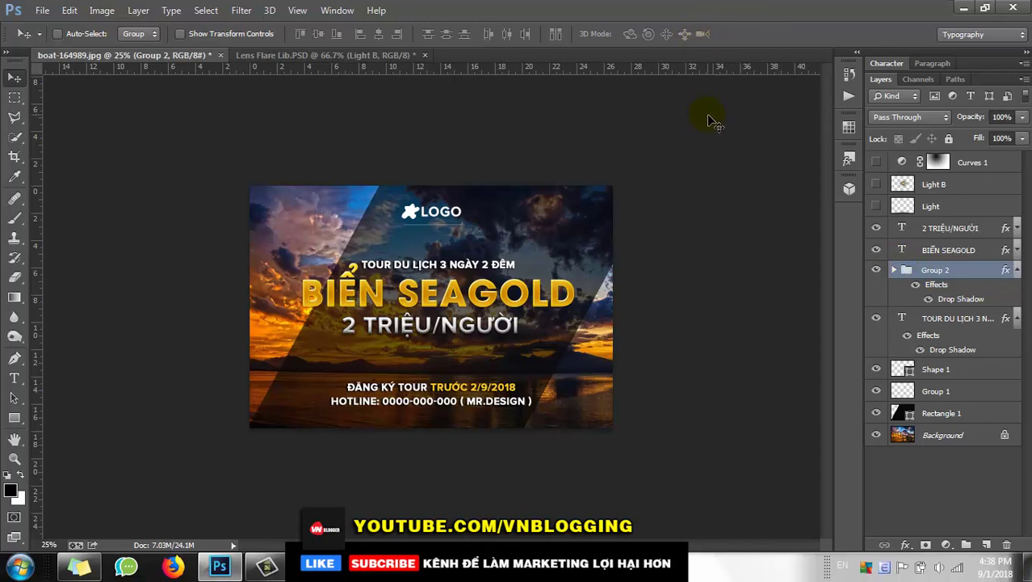
Show the Light B flare layer and position its glow on the lower edge of the BIỂN SEAGOLD title.
{"action": "left_click", "coordinate": [876, 184]}
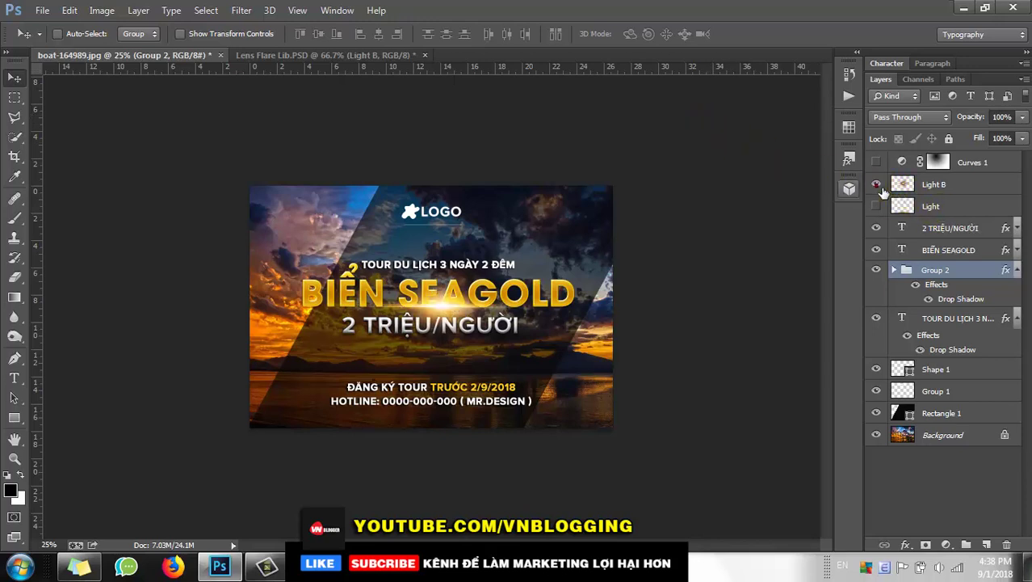
{"action": "left_click", "coordinate": [934, 184]}
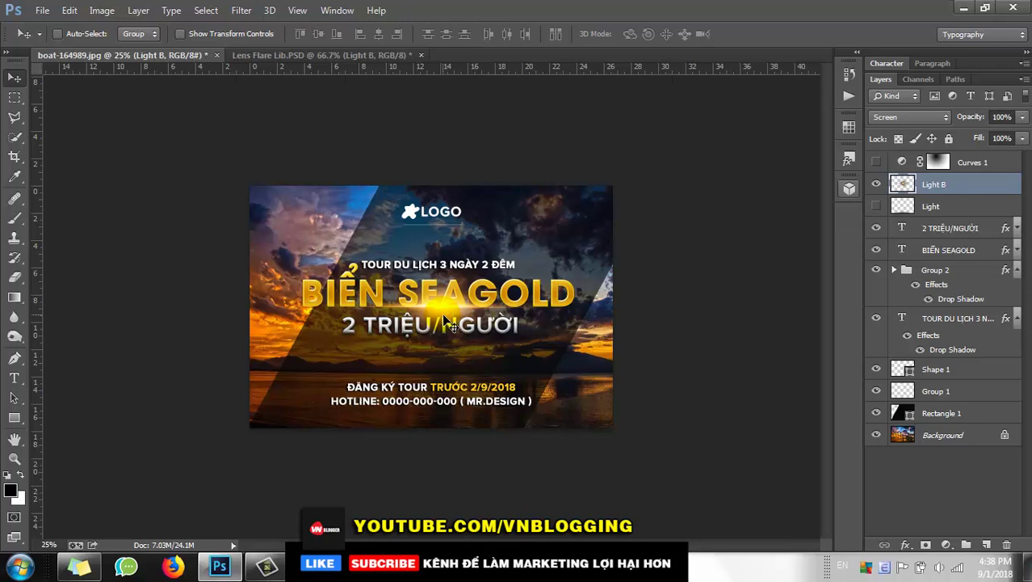
{"action": "mouse_move", "coordinate": [444, 315]}
{"action": "left_mouse_down"}
{"action": "mouse_move", "coordinate": [444, 306]}
{"action": "mouse_move", "coordinate": [522, 309]}
{"action": "mouse_move", "coordinate": [442, 308]}
{"action": "left_mouse_up"}
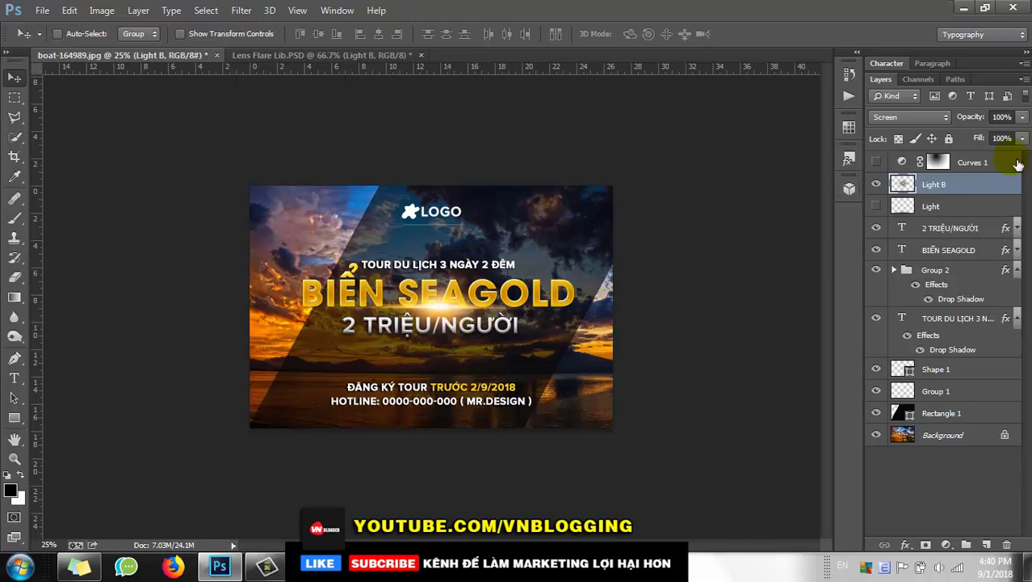
Show the Light flare layer and shift its glow slightly on the banner.
{"action": "left_click", "coordinate": [877, 206]}
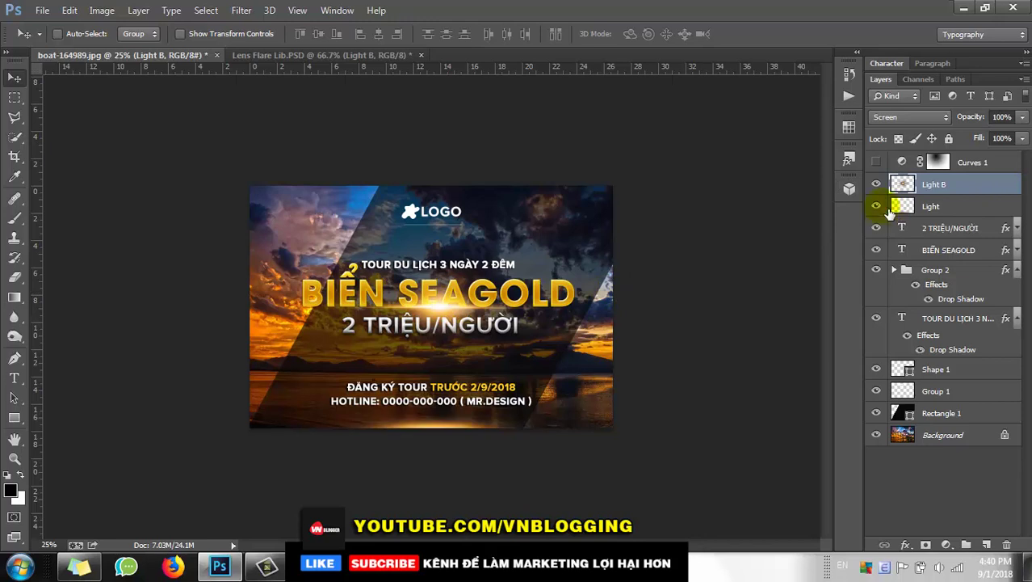
{"action": "left_click", "coordinate": [929, 206]}
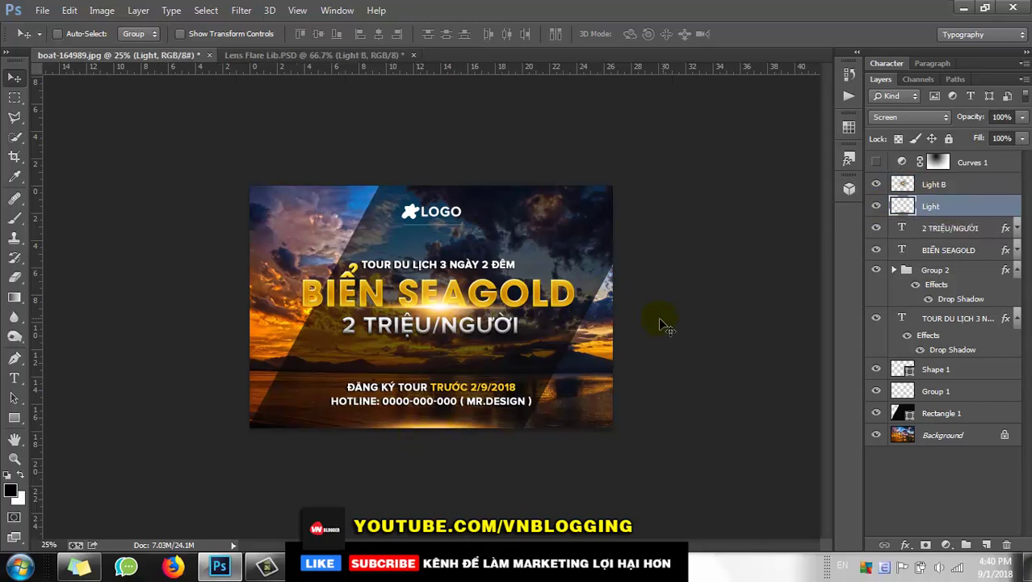
{"action": "mouse_move", "coordinate": [444, 307]}
{"action": "left_mouse_down"}
{"action": "mouse_move", "coordinate": [445, 436]}
{"action": "mouse_move", "coordinate": [492, 207]}
{"action": "mouse_move", "coordinate": [533, 250]}
{"action": "mouse_move", "coordinate": [598, 266]}
{"action": "mouse_move", "coordinate": [432, 400]}
{"action": "mouse_move", "coordinate": [449, 375]}
{"action": "mouse_move", "coordinate": [468, 464]}
{"action": "mouse_move", "coordinate": [435, 430]}
{"action": "mouse_move", "coordinate": [500, 317]}
{"action": "mouse_move", "coordinate": [430, 314]}
{"action": "mouse_move", "coordinate": [457, 318]}
{"action": "mouse_move", "coordinate": [441, 310]}
{"action": "left_mouse_up"}
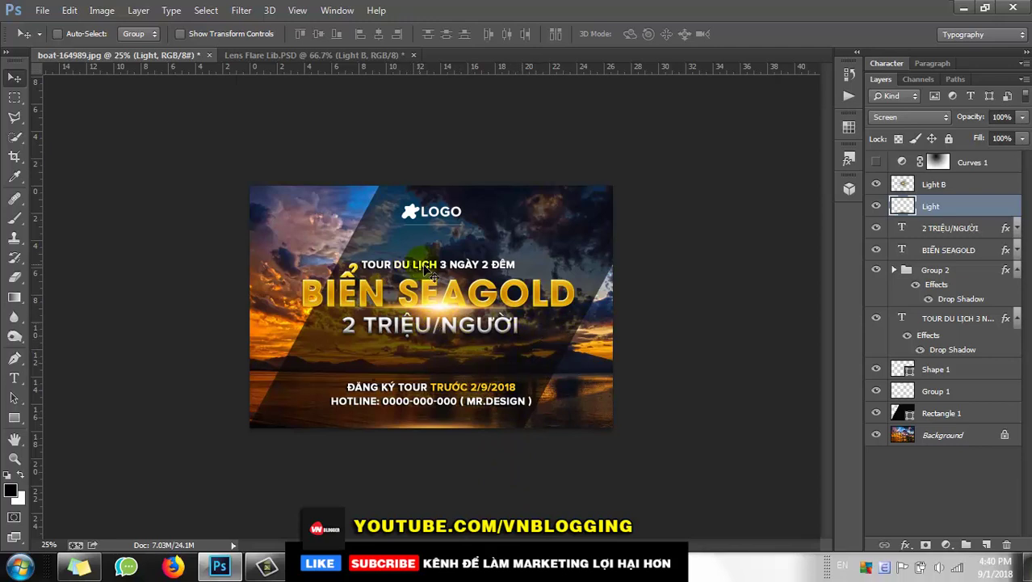
Compare the banner with the Light and Light B flares shown and hidden, leaving only Light B visible.
{"action": "left_click", "coordinate": [876, 208]}
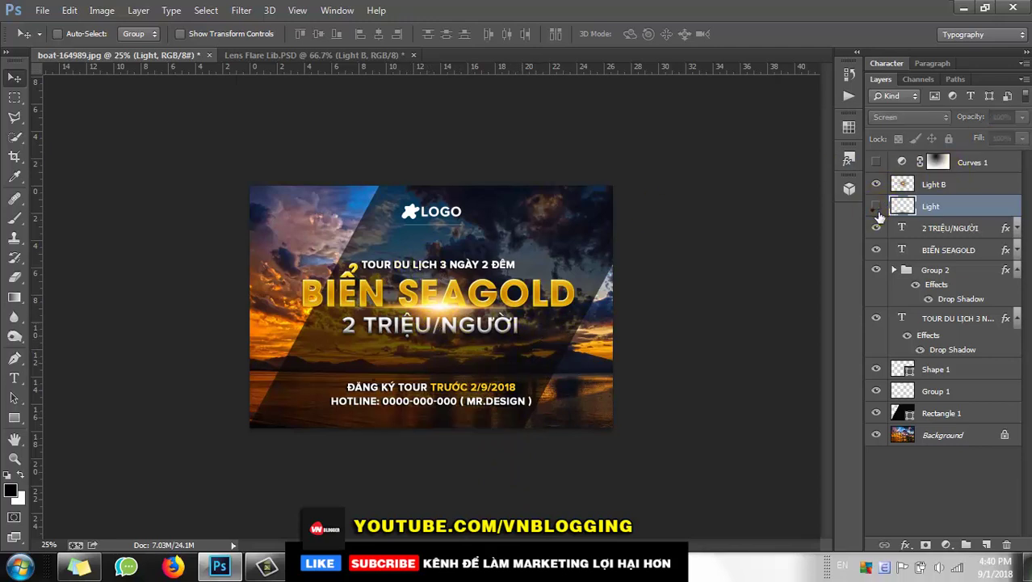
{"action": "left_click", "coordinate": [876, 207]}
{"action": "left_click", "coordinate": [876, 185]}
{"action": "left_click", "coordinate": [882, 189]}
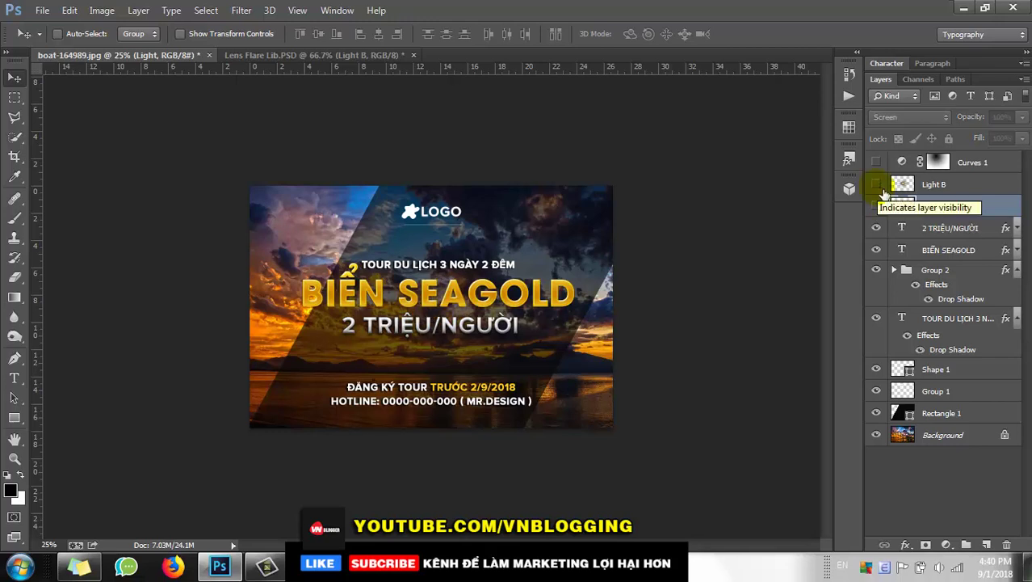
{"action": "left_click", "coordinate": [879, 186]}
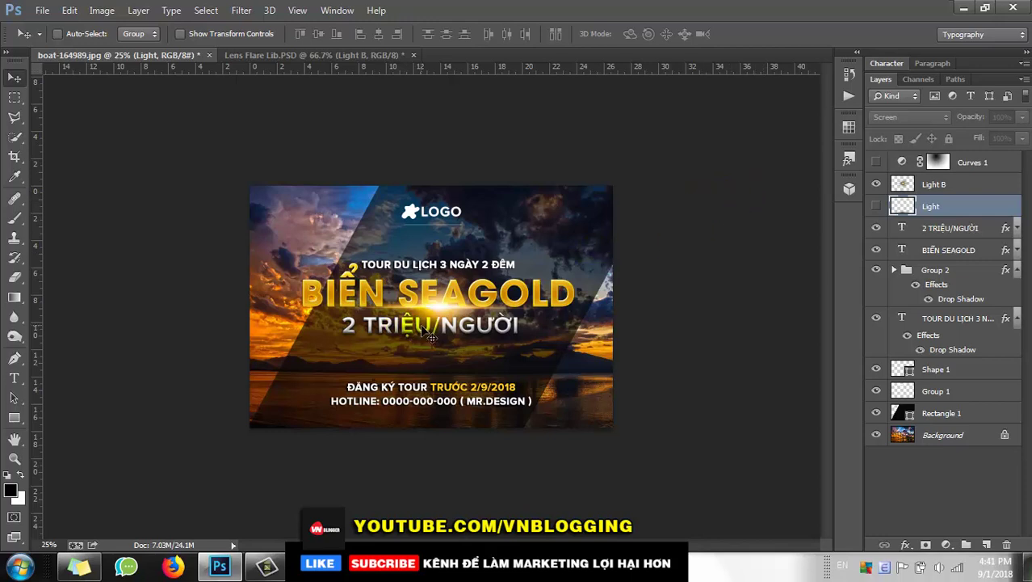
{"action": "left_click", "coordinate": [876, 206]}
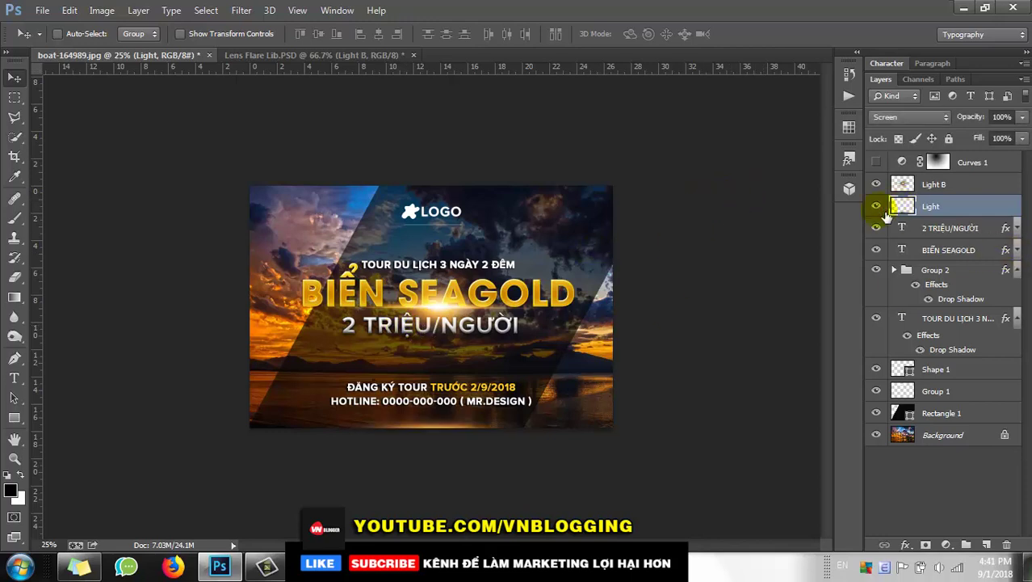
{"action": "left_click", "coordinate": [876, 206]}
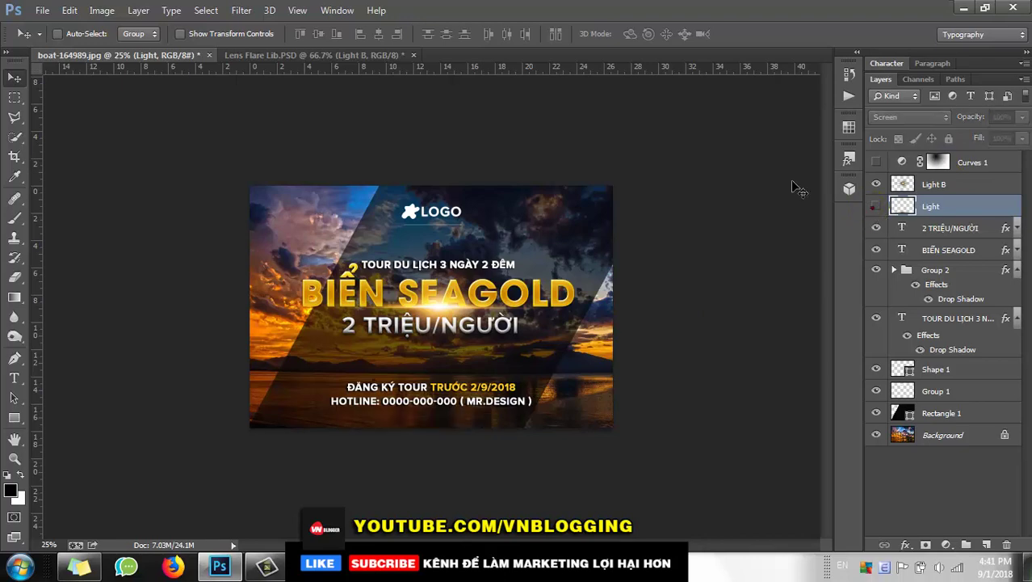
View the flare source file Lens Flare Lib.PSD and the flare search phrases in Notepad, returning to the banner in Photoshop.
{"action": "left_click", "coordinate": [356, 56]}
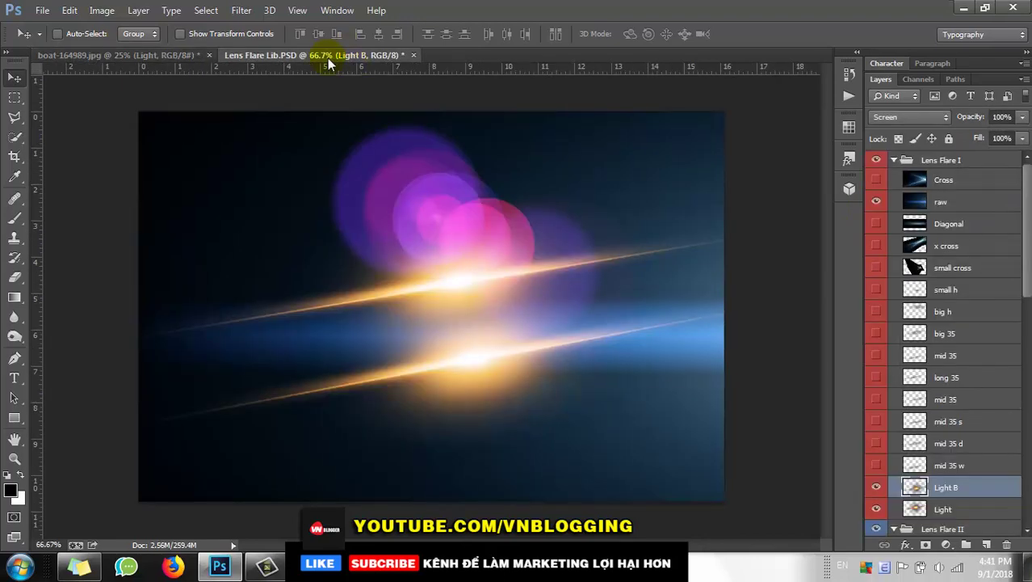
{"action": "left_click", "coordinate": [117, 55]}
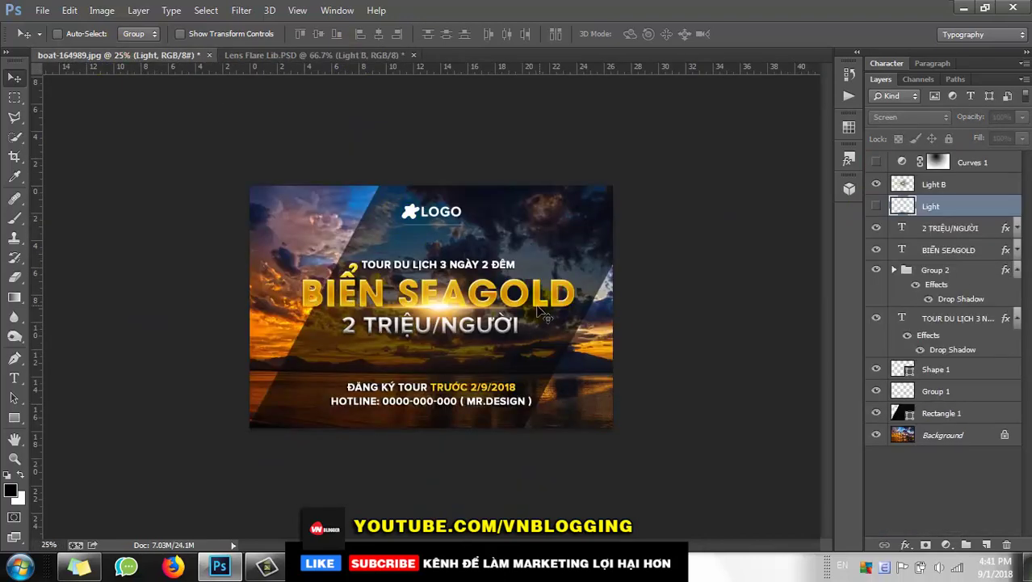
{"action": "mouse_move", "coordinate": [267, 565]}
{"action": "key", "text": "alt+Tab"}
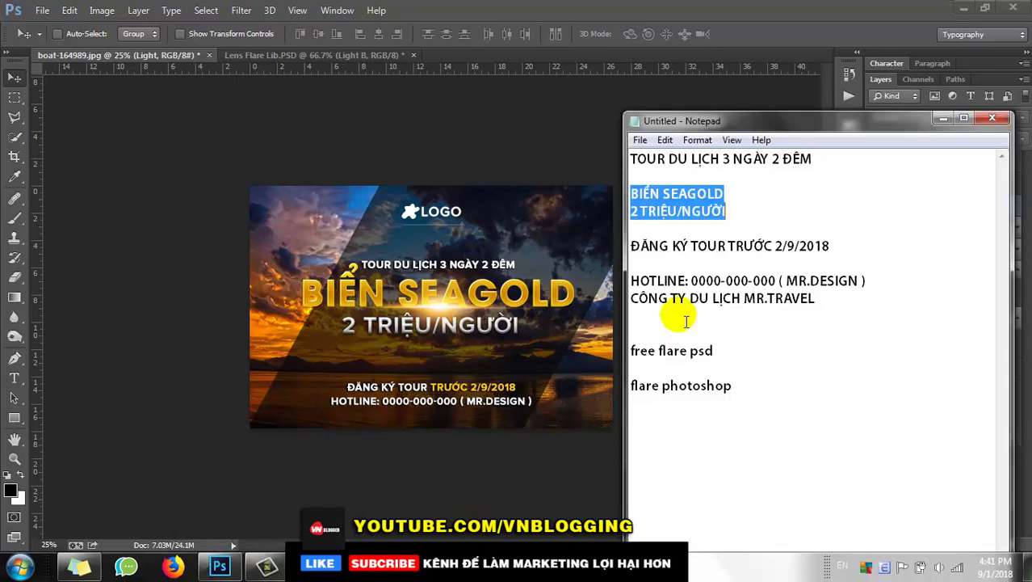
{"action": "left_click", "coordinate": [649, 409]}
{"action": "key", "text": "alt+Tab"}
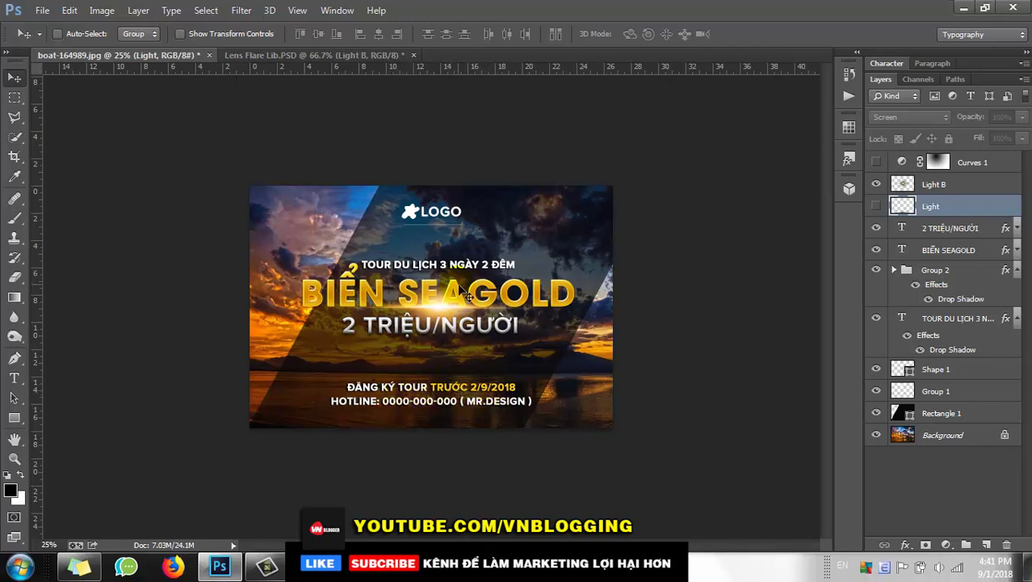
Examine the 2 TRIỆU/NGƯỜI layer's effects and the title area up close with and without the Light B flare.
{"action": "left_click", "coordinate": [1017, 231]}
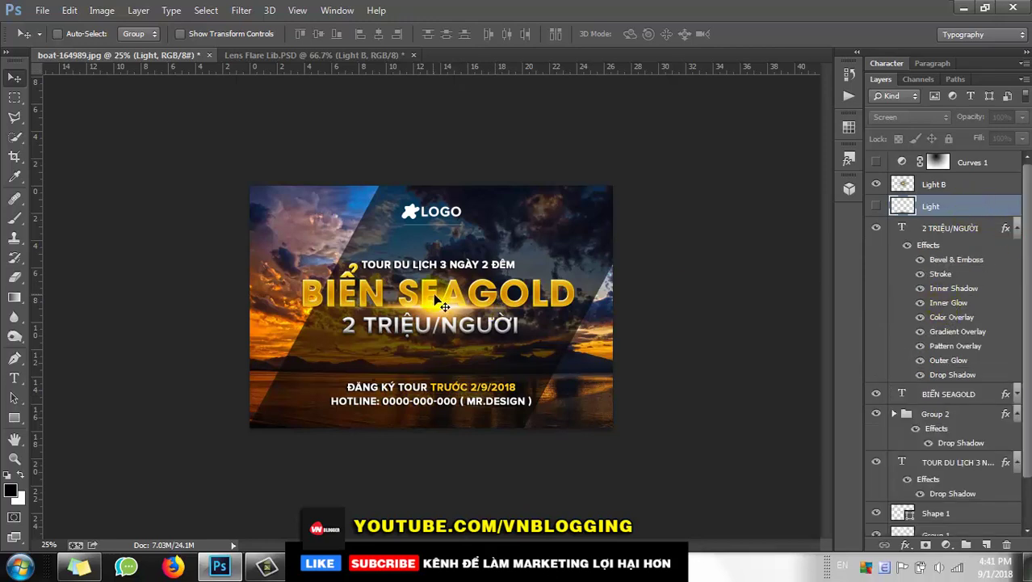
{"action": "left_click", "coordinate": [1017, 230]}
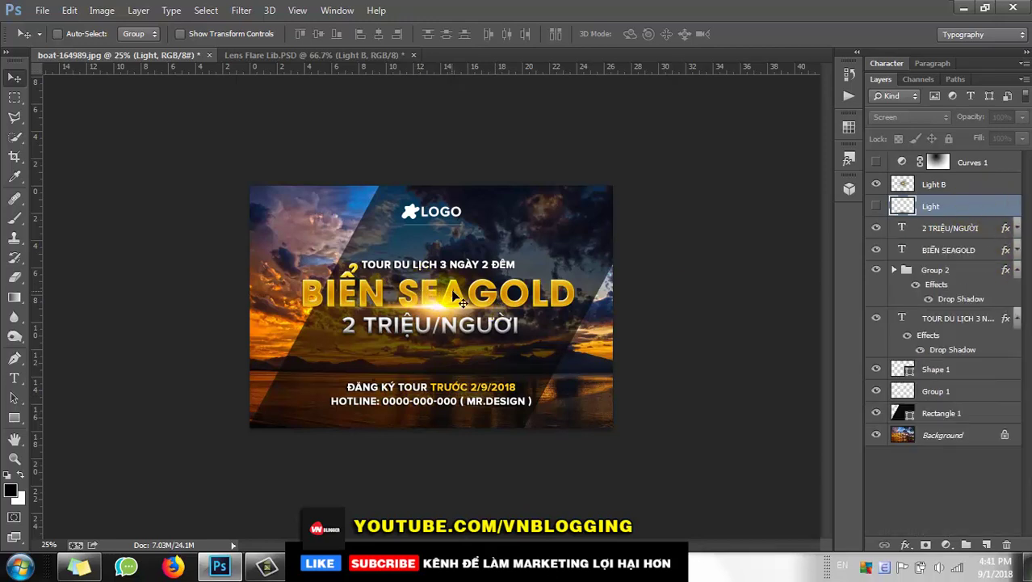
{"action": "left_click_drag", "start_coordinate": [476, 300], "coordinate": [487, 303]}
{"action": "left_click", "coordinate": [876, 184]}
{"action": "left_click", "coordinate": [876, 185]}
{"action": "key", "text": "ctrl+plus"}
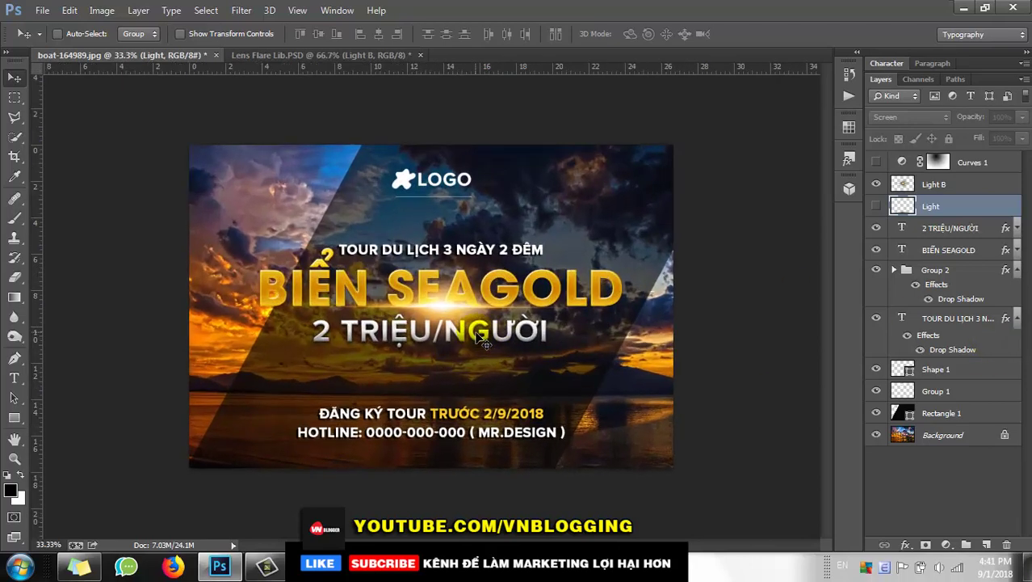
{"action": "key", "text": "ctrl+plus"}
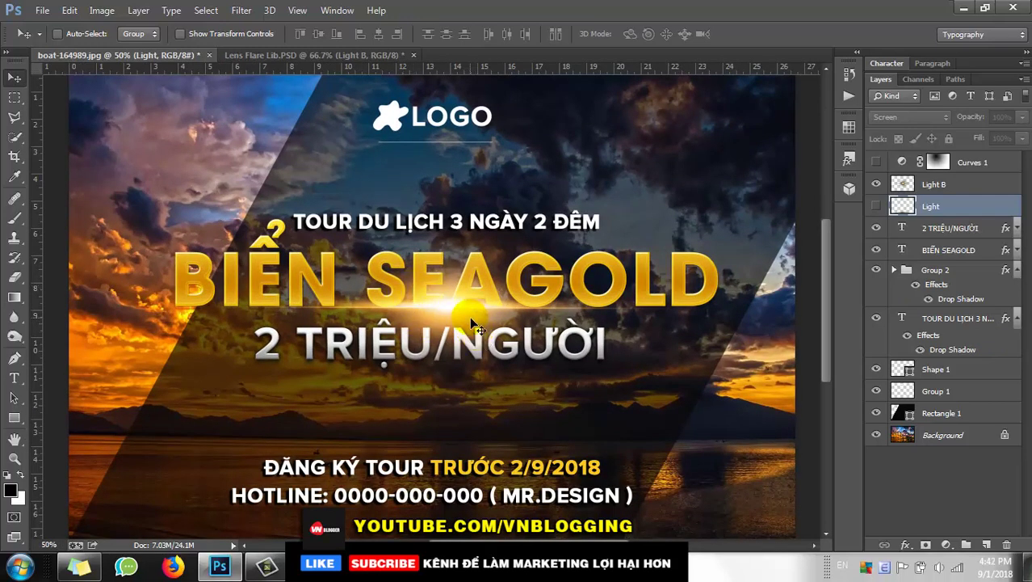
{"action": "key", "text": "ctrl+minus"}
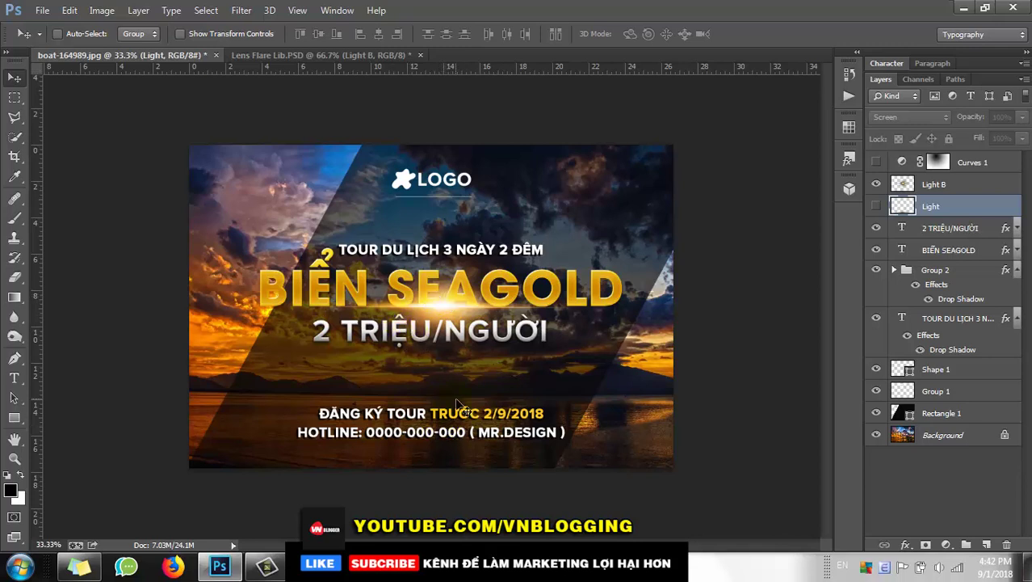
Shift the dark diagonal band on the Rectangle 1 layer slightly behind the banner text.
{"action": "left_click", "coordinate": [955, 412]}
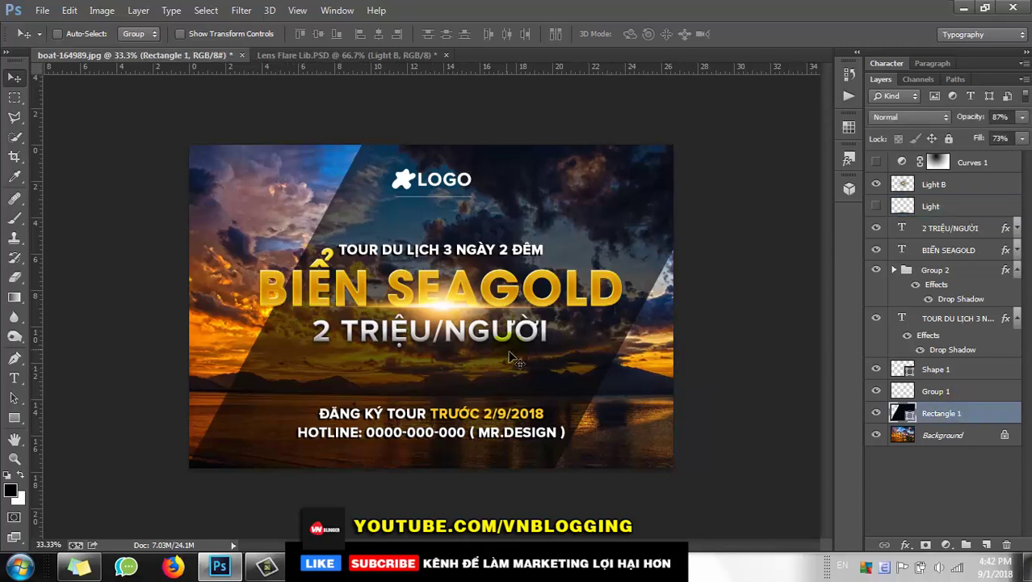
{"action": "mouse_move", "coordinate": [512, 376]}
{"action": "left_mouse_down"}
{"action": "mouse_move", "coordinate": [537, 380]}
{"action": "mouse_move", "coordinate": [507, 380]}
{"action": "left_mouse_up"}
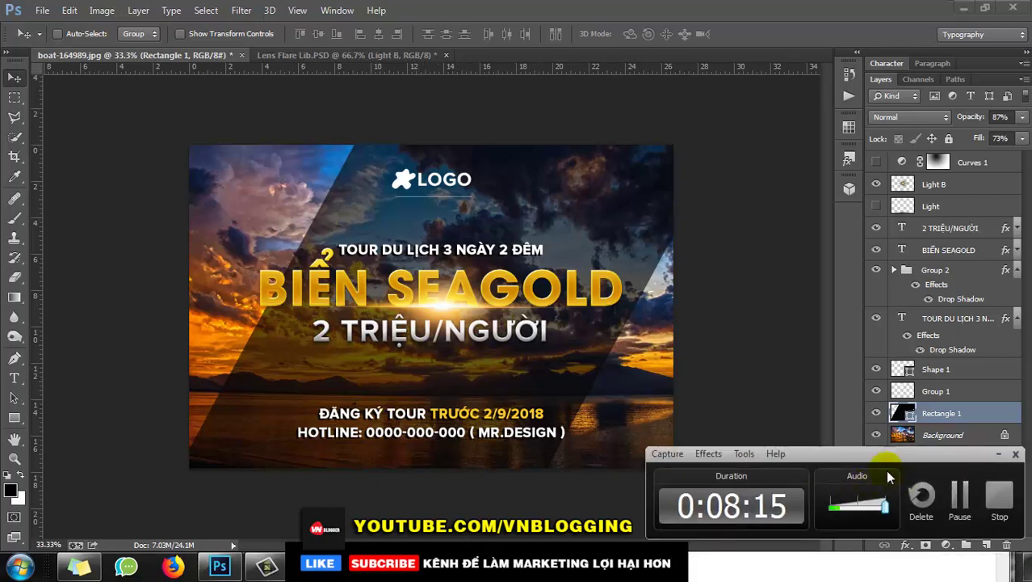
{"action": "left_click", "coordinate": [1006, 502]}
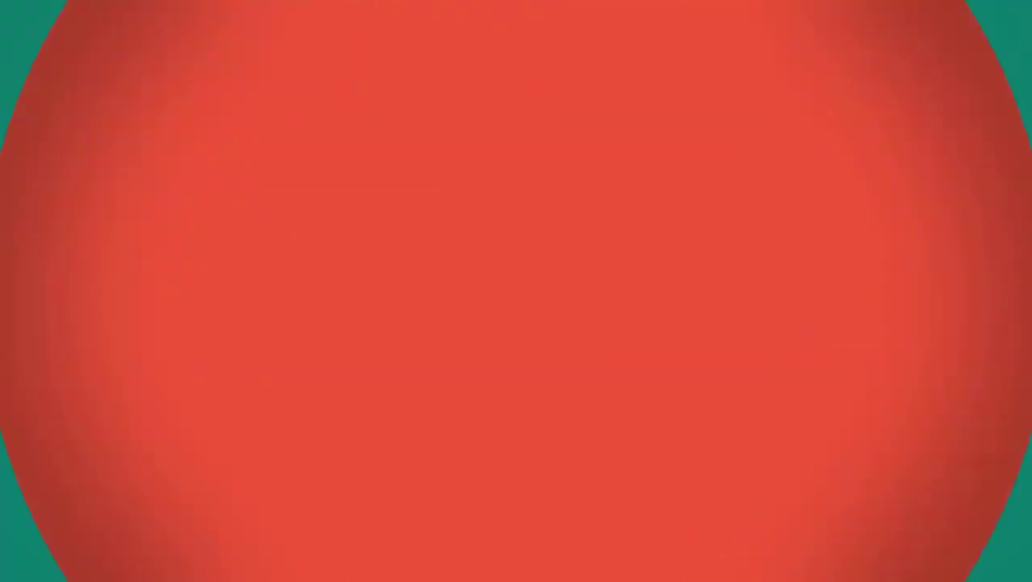